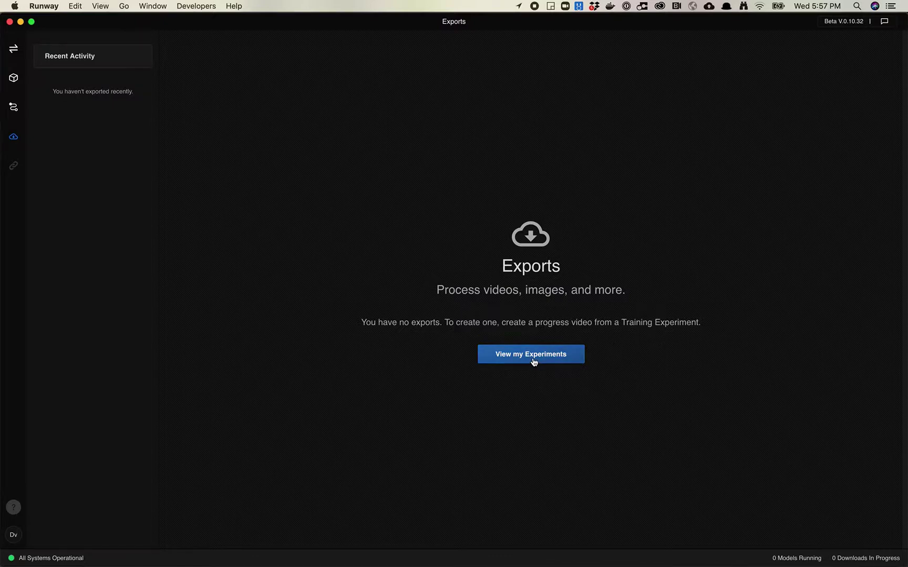
# - From the experiments list, glance at fireworks_5000, then open the fireworks-stylegan2 review page
pyautogui.click(511, 359)
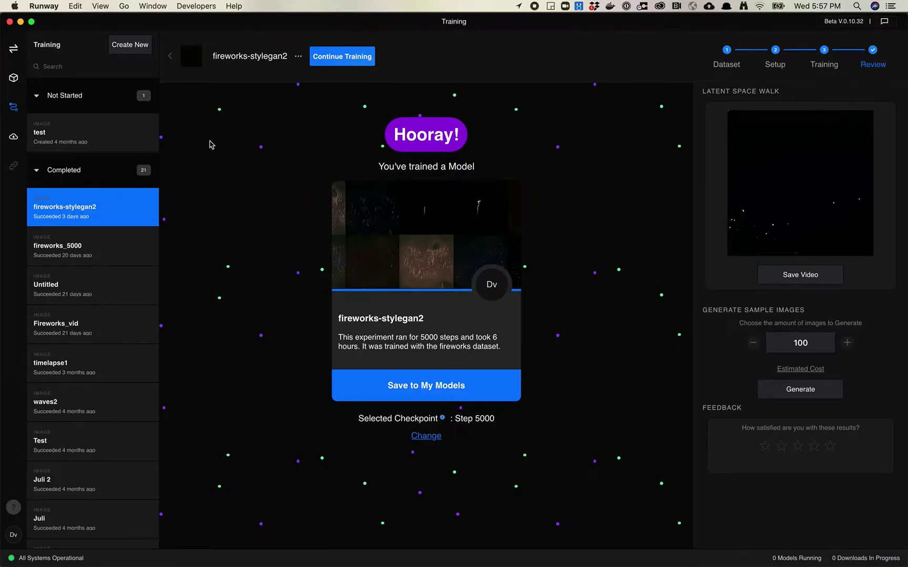
pyautogui.click(95, 246)
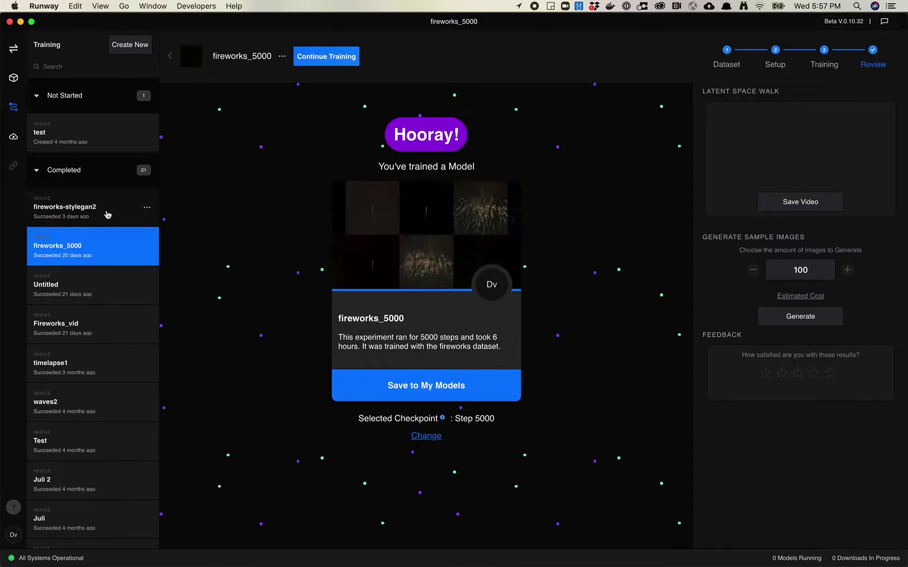
pyautogui.click(108, 215)
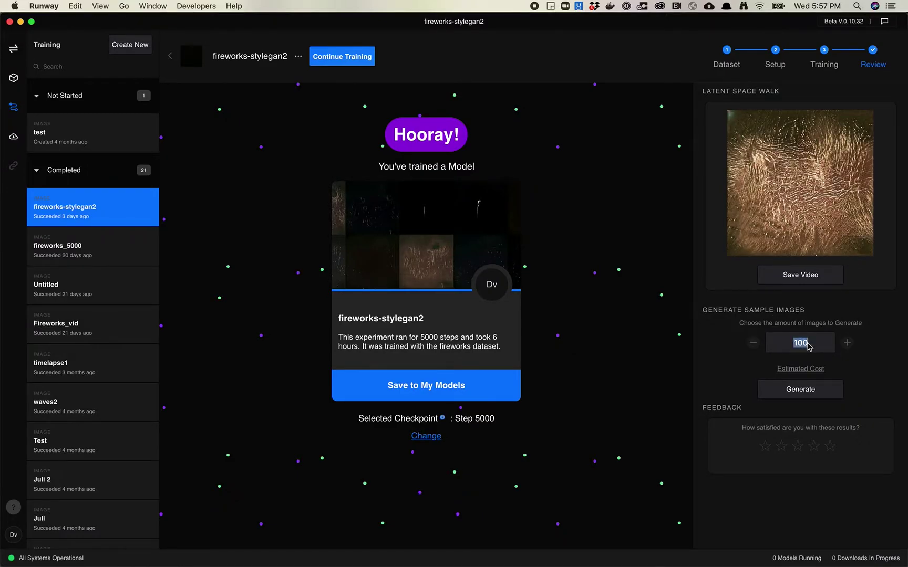
# - Replace the 100 in the Generate Sample Images count with 200
pyautogui.doubleClick(807, 342)
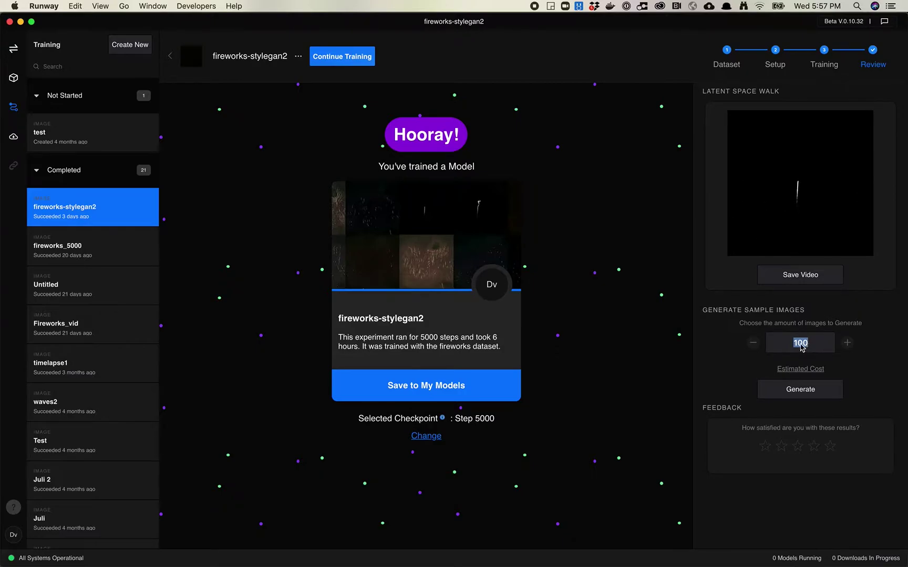
pyautogui.click(804, 345)
pyautogui.moveTo(817, 346); pyautogui.dragTo(785, 345)
pyautogui.write('200')
pyautogui.press('BackSpace')
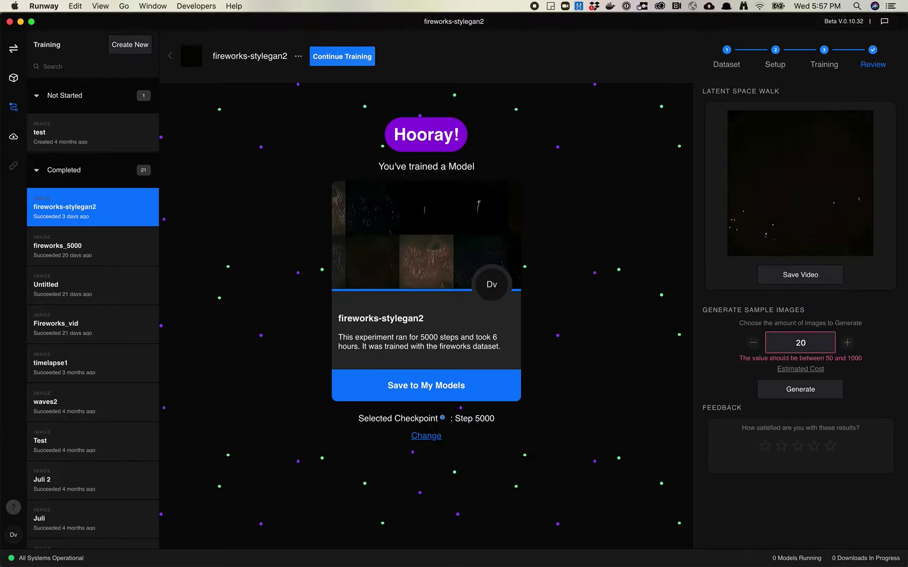
pyautogui.write('0')
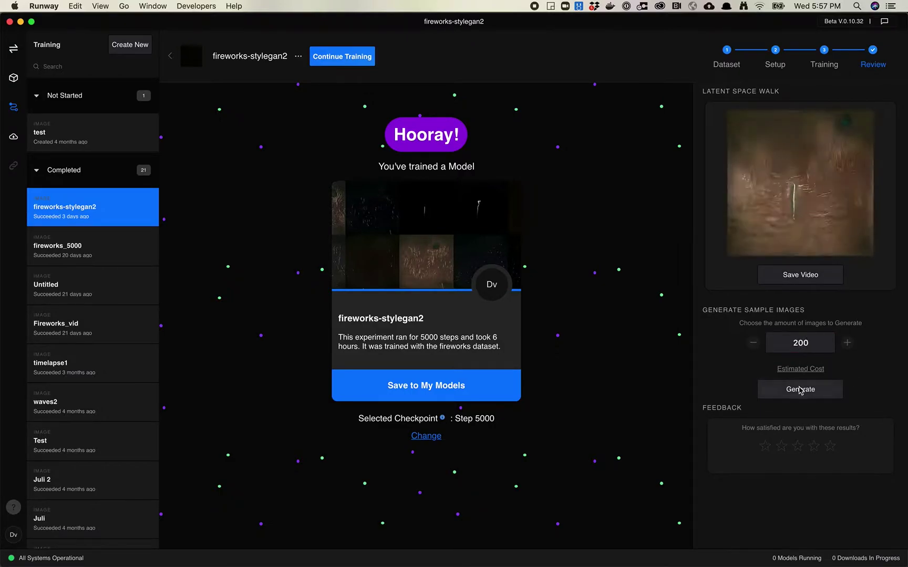
# - Check the $2.00 estimated cost, dismiss Buy Credits, and generate the 200 sample images
pyautogui.click(800, 369)
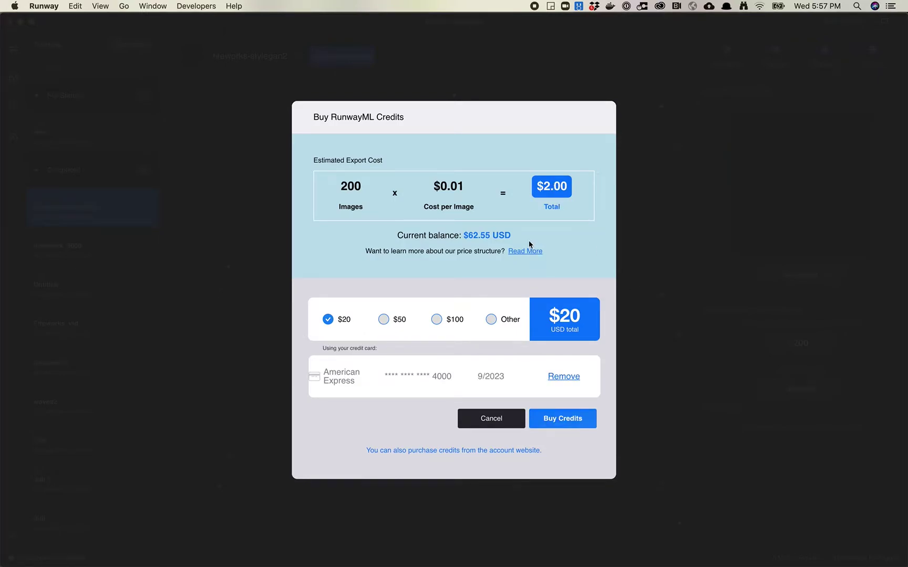
pyautogui.click(499, 420)
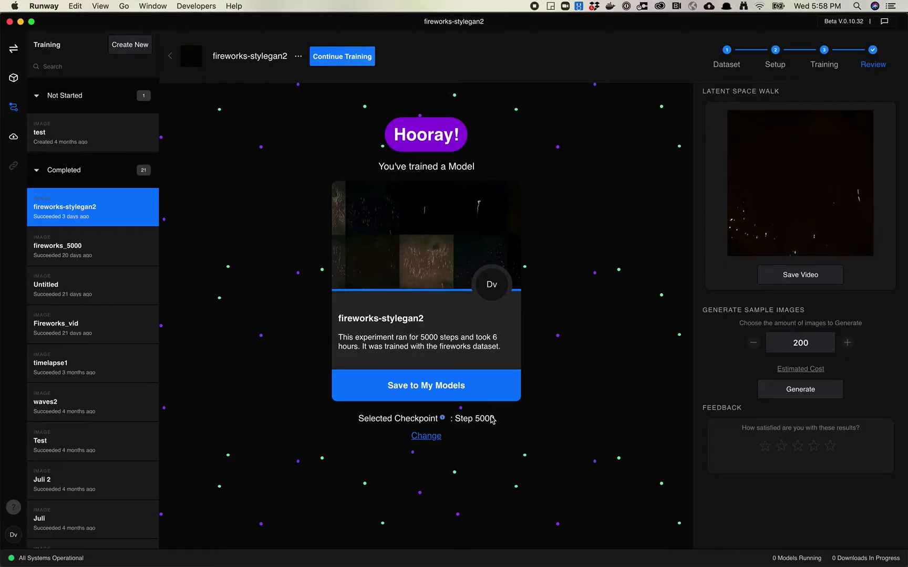
pyautogui.click(800, 389)
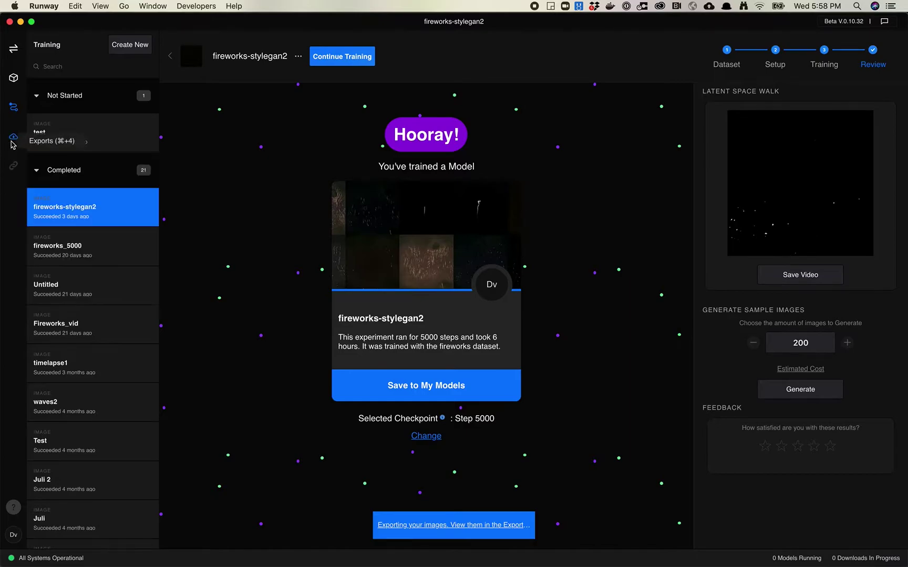
# - On the Exports page, wait until the 200-image export succeeds as a 15.8 MB ZIP
pyautogui.click(13, 138)
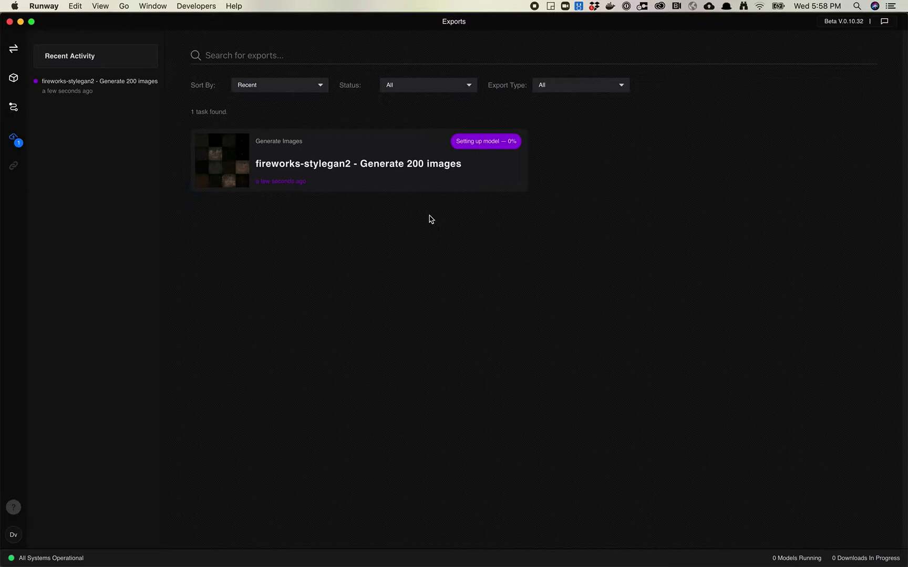
pyautogui.moveTo(471, 148)
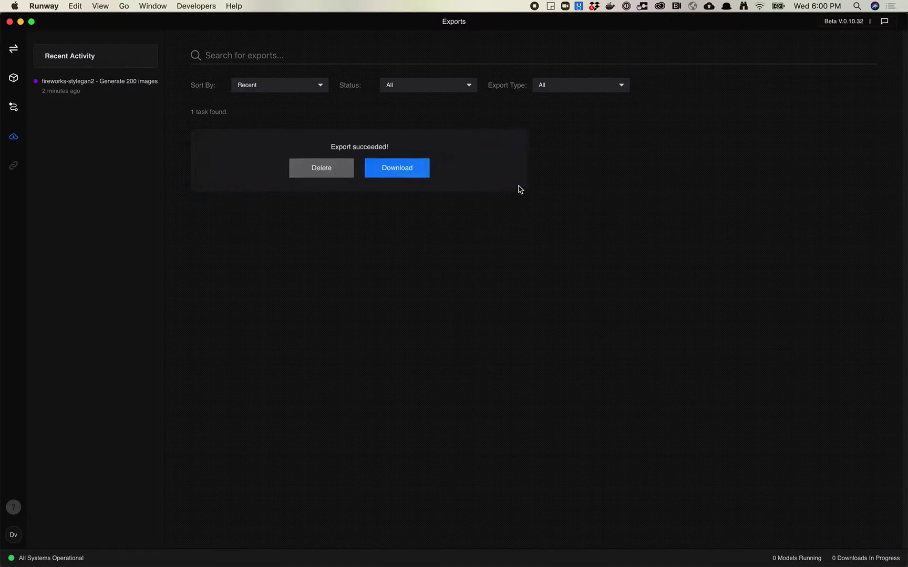
pyautogui.moveTo(424, 164)
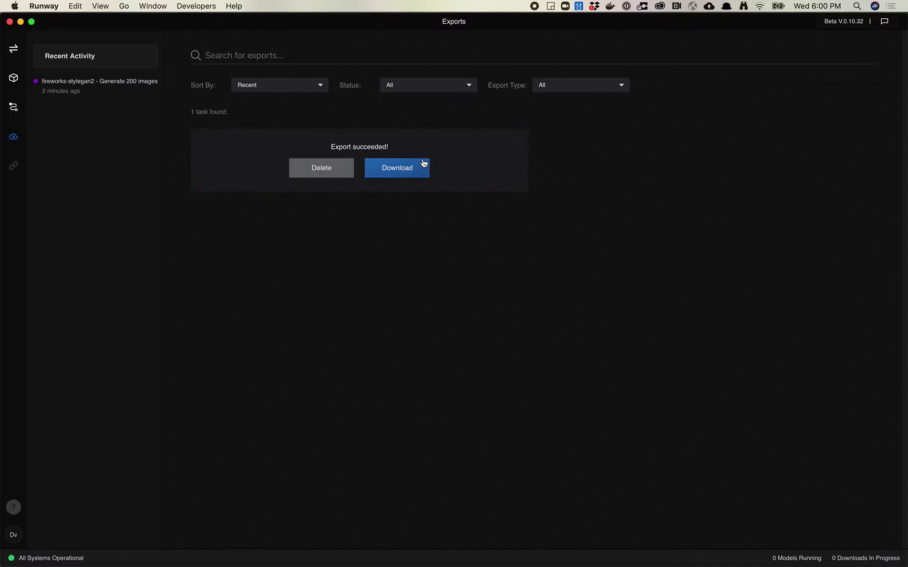
# - Download the finished export as Generated Images.zip
pyautogui.click(409, 169)
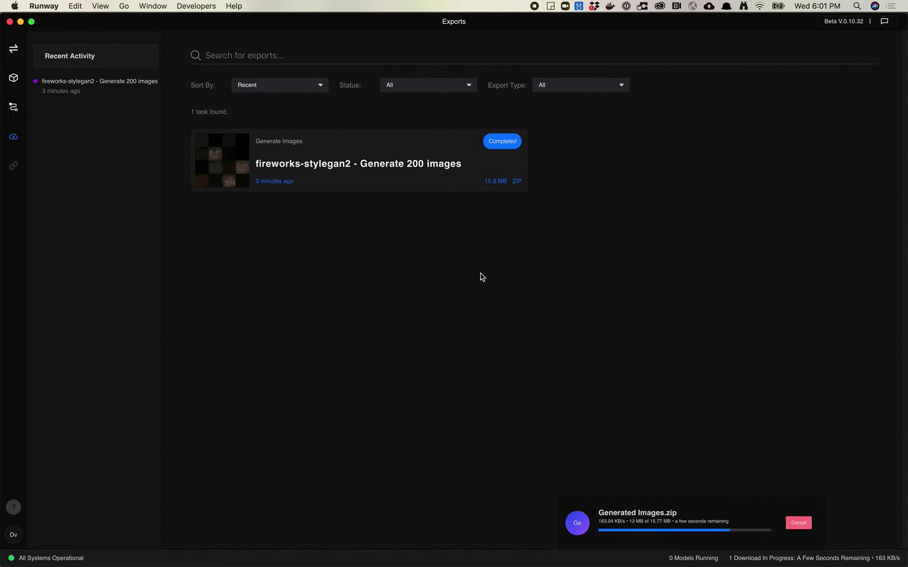
# - Add the stylegan2 model from My Models to the Bell Pepper Suprematism workspace
pyautogui.click(14, 79)
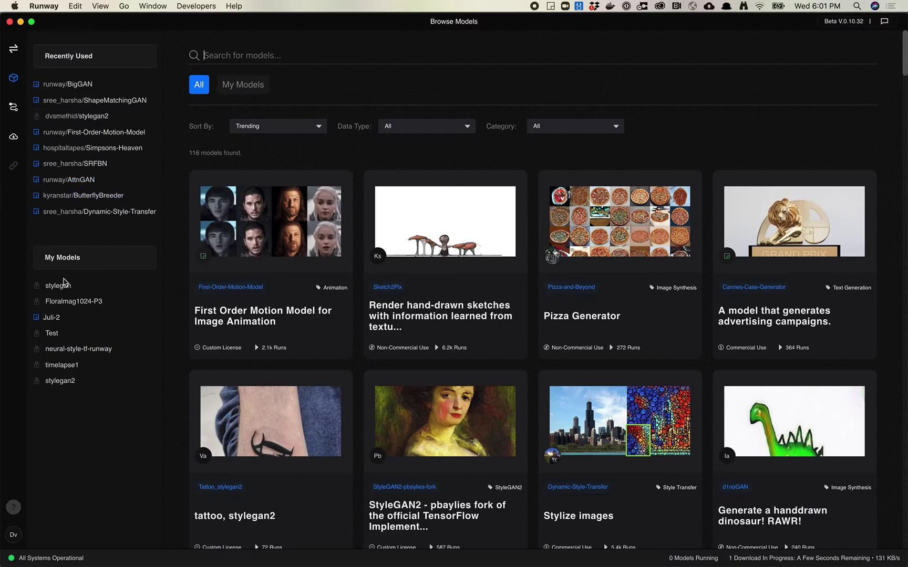
pyautogui.click(67, 382)
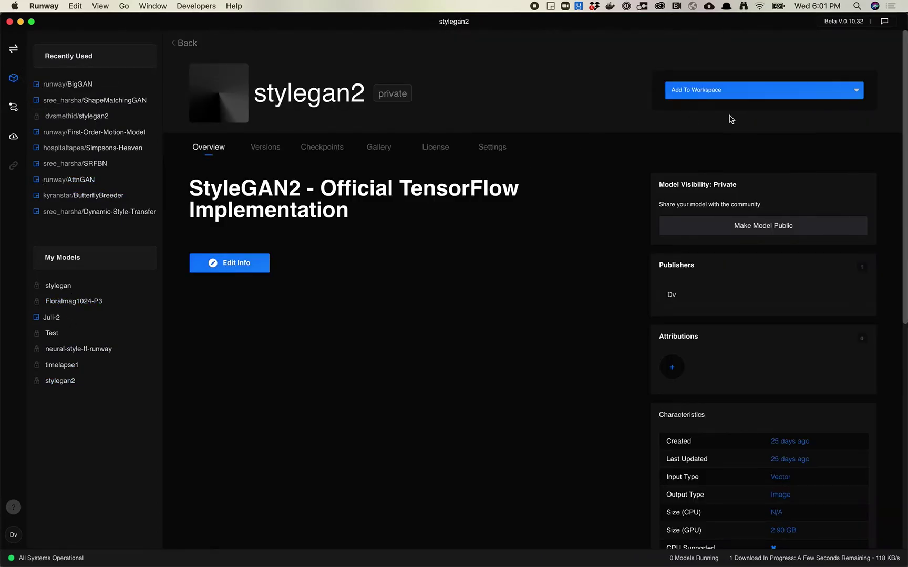
pyautogui.scroll(-10, 738, 289)
pyautogui.scroll(10, 738, 289)
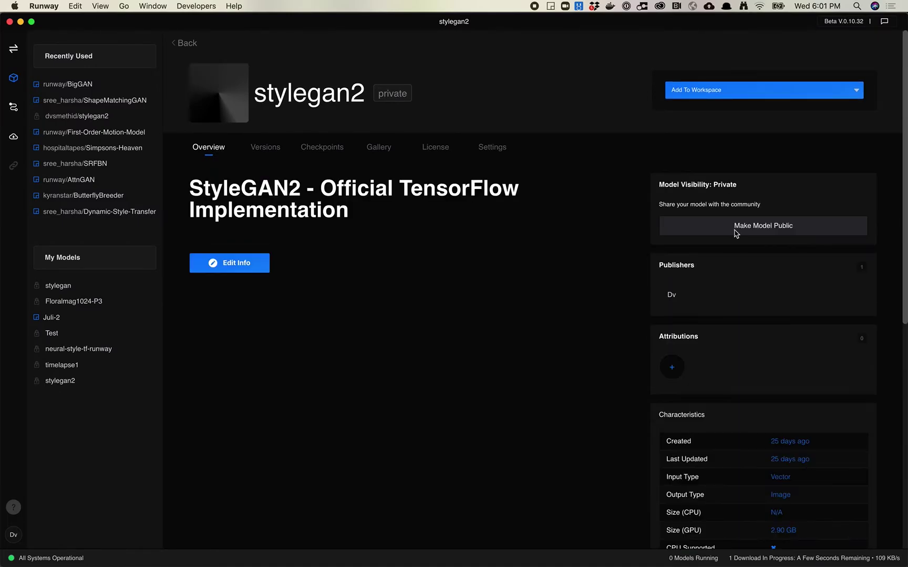
pyautogui.click(724, 95)
pyautogui.click(722, 105)
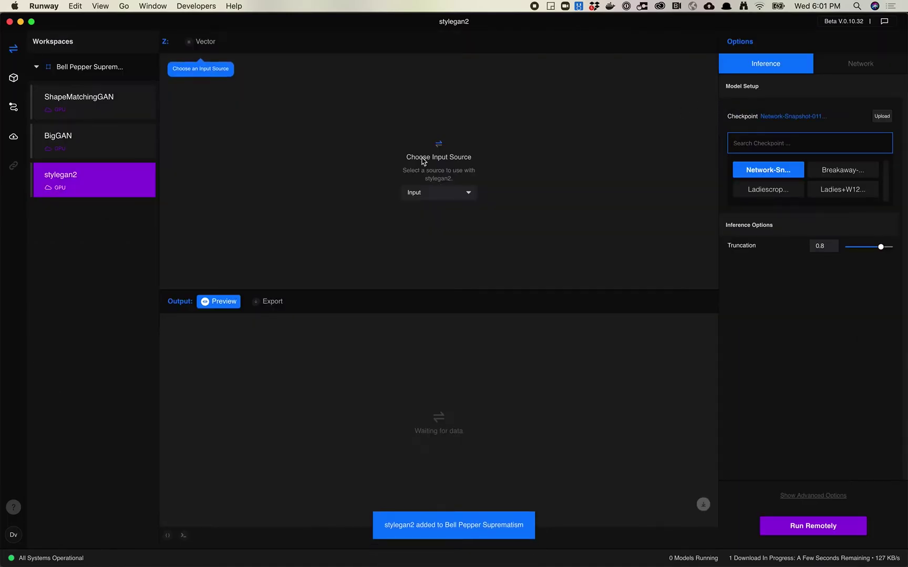
# - Look over the stylegan2 Export settings, then return to the Exports list
pyautogui.click(271, 306)
pyautogui.scroll(-3, 240, 395)
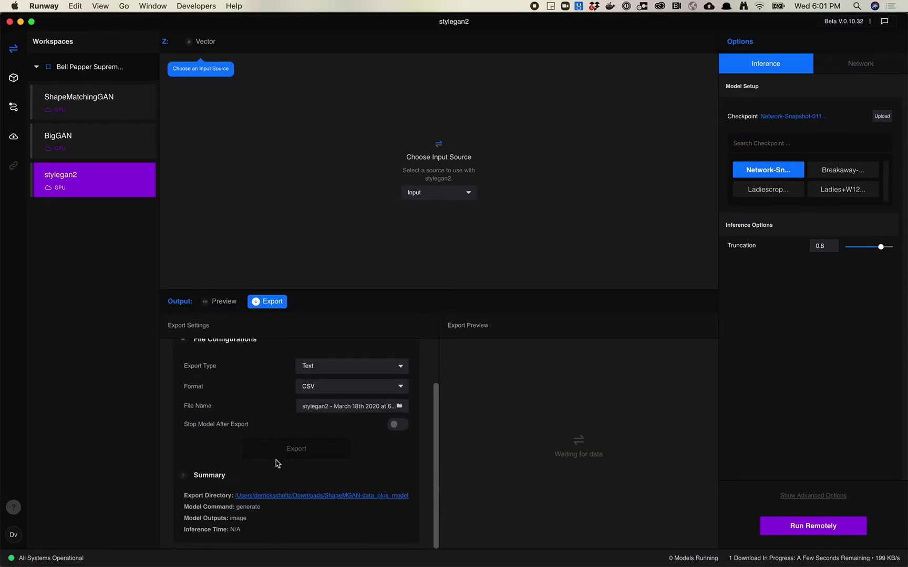
pyautogui.scroll(3, 277, 464)
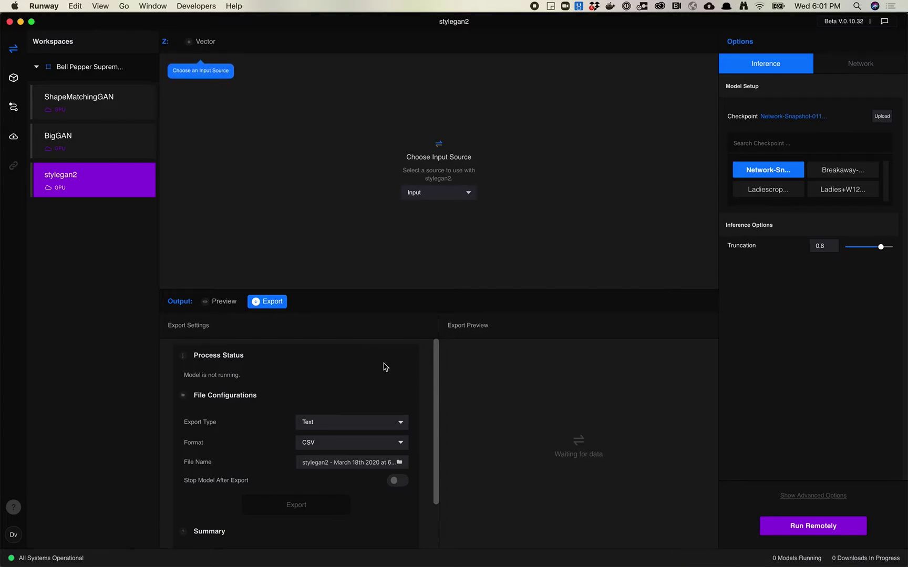
pyautogui.click(15, 137)
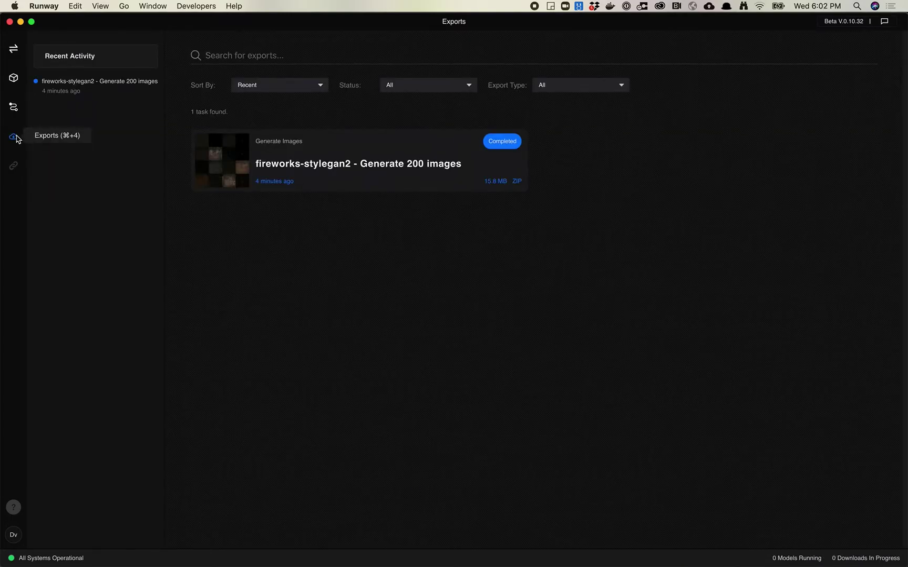
# - In Finder, browse the Downloads, home, Desktop and Documents folders
pyautogui.moveTo(123, 551)
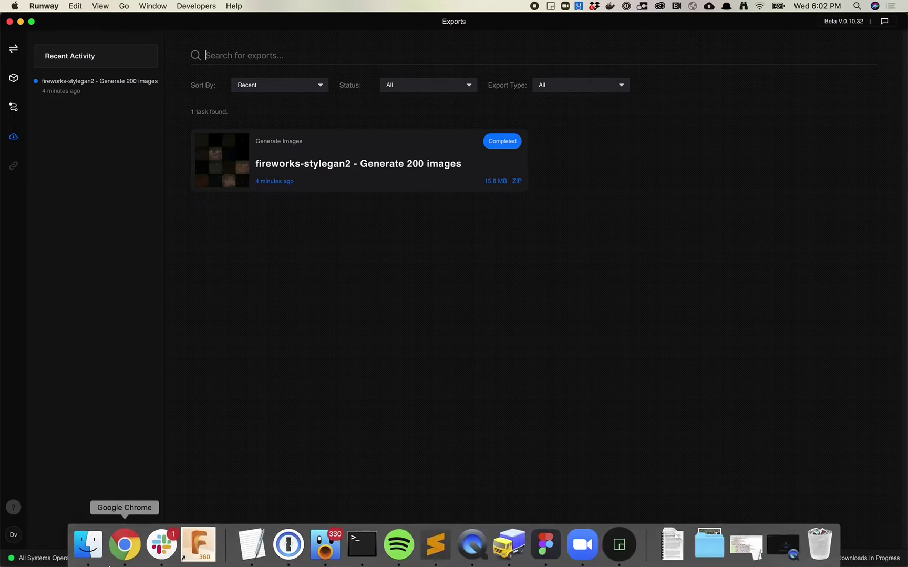
pyautogui.click(82, 550)
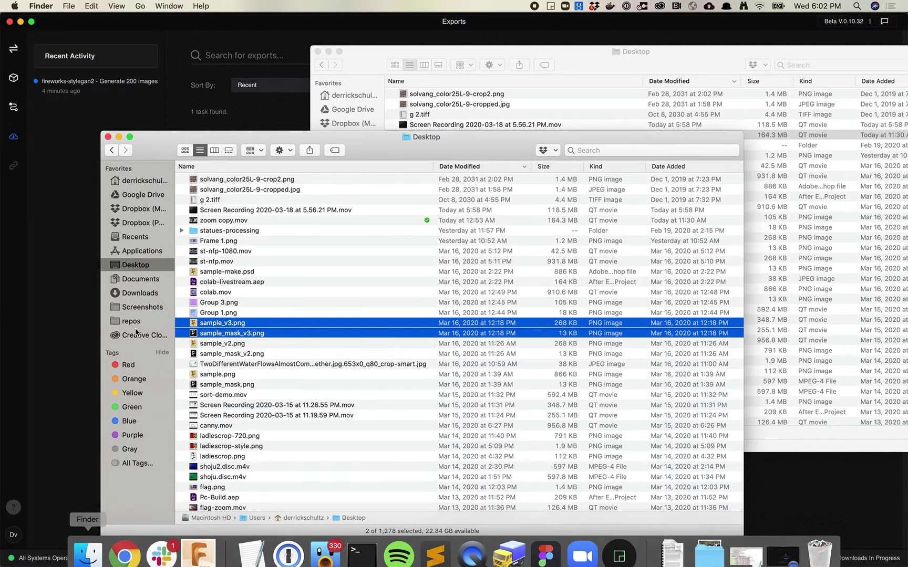
pyautogui.click(136, 292)
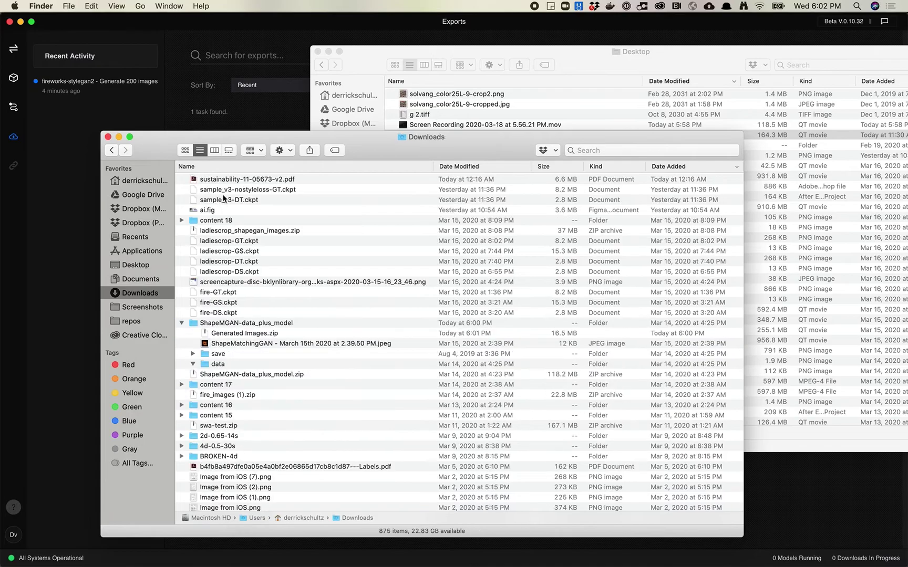
pyautogui.scroll(2, 226, 185)
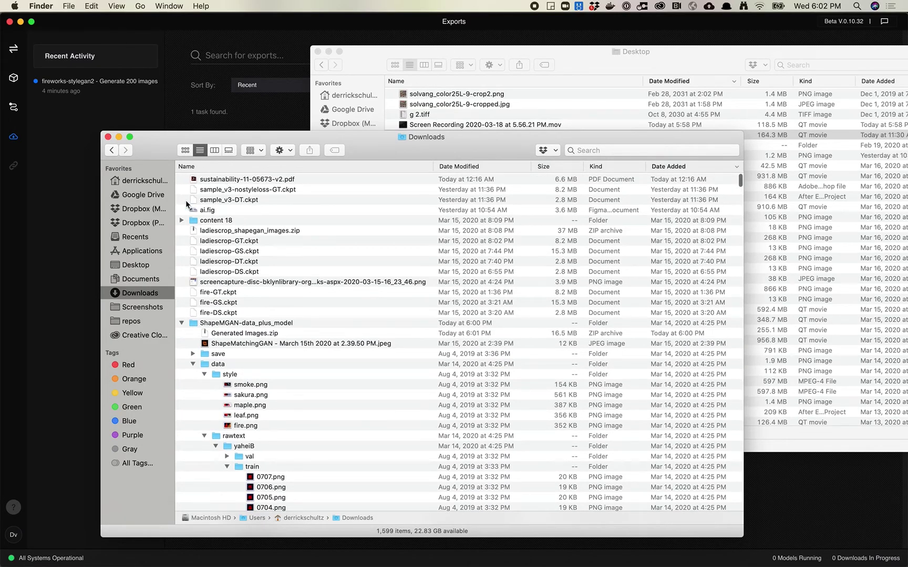
pyautogui.click(141, 181)
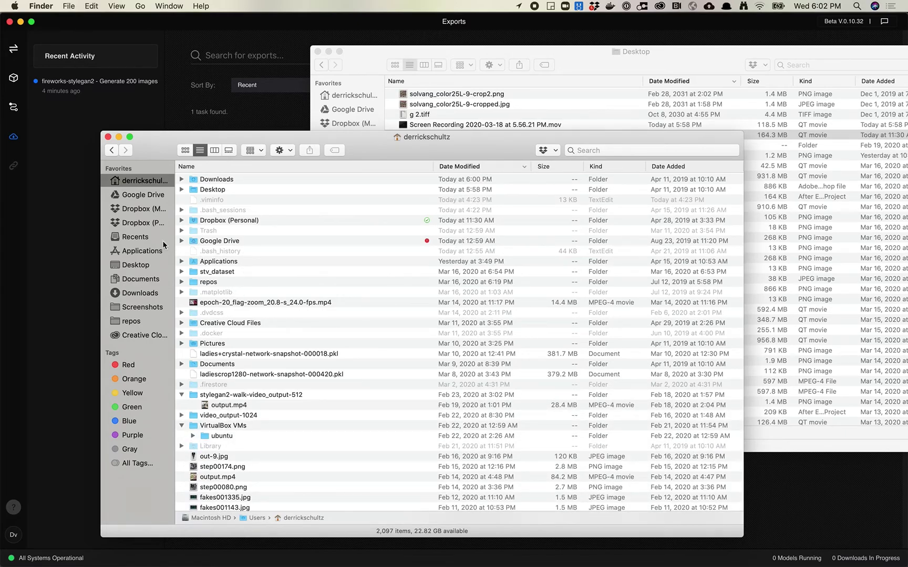
pyautogui.click(137, 264)
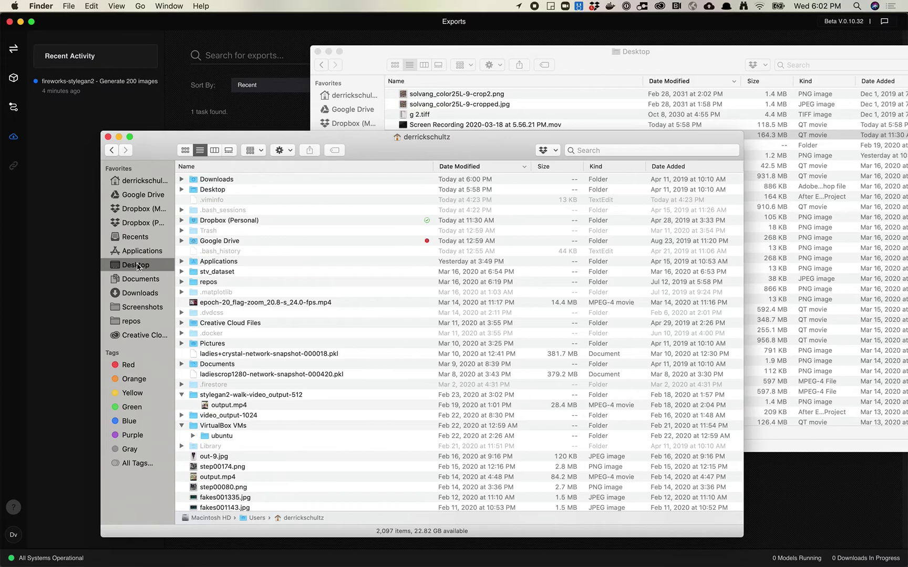
pyautogui.click(141, 281)
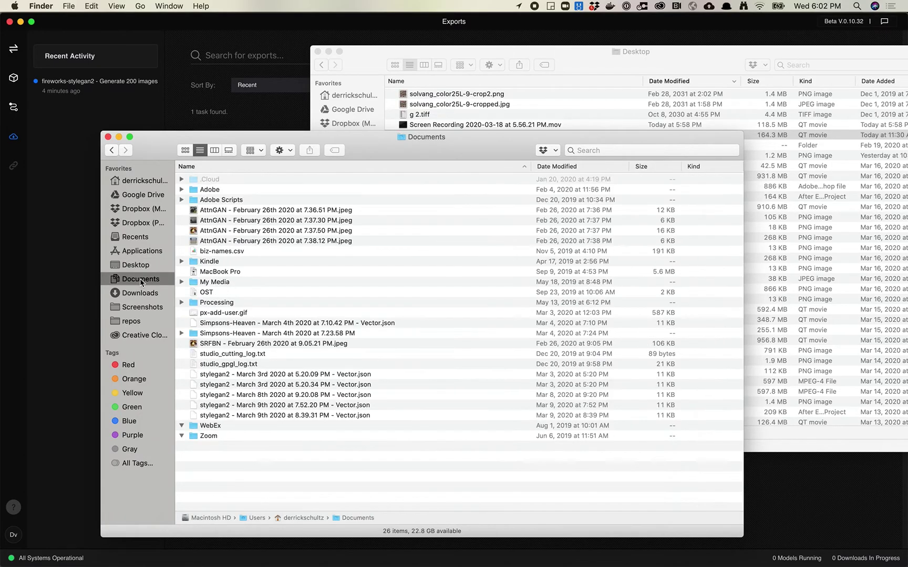
# - Sort Documents by date modified and Downloads by Date Added, newest first
pyautogui.click(576, 166)
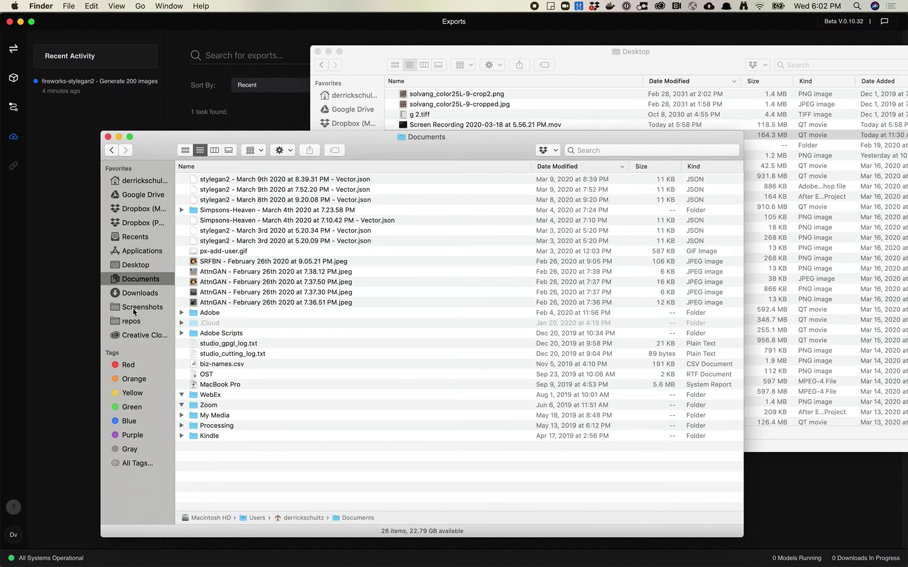
pyautogui.click(137, 292)
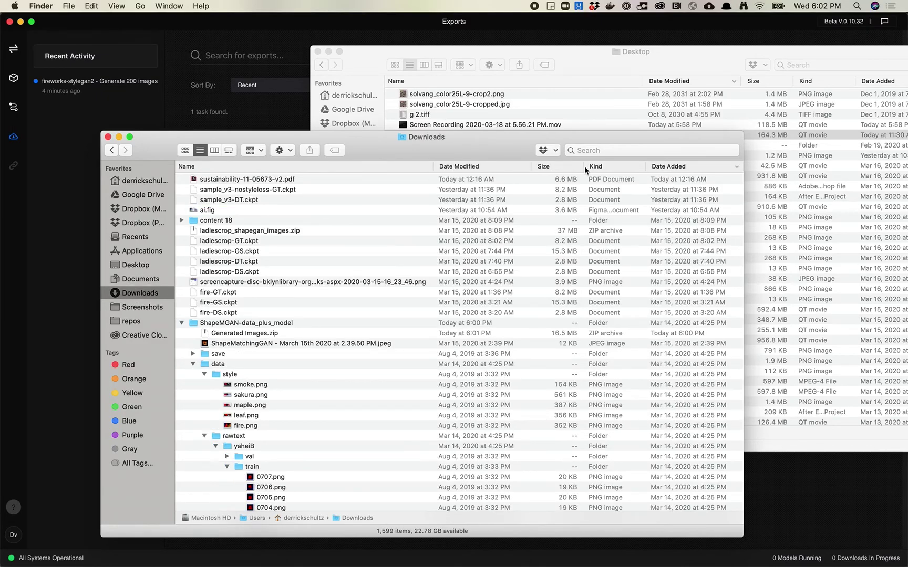
pyautogui.click(659, 166)
pyautogui.click(659, 166)
pyautogui.click(79, 167)
# - Start another Generated Images.zip download from the export card, then cancel it
pyautogui.moveTo(511, 150)
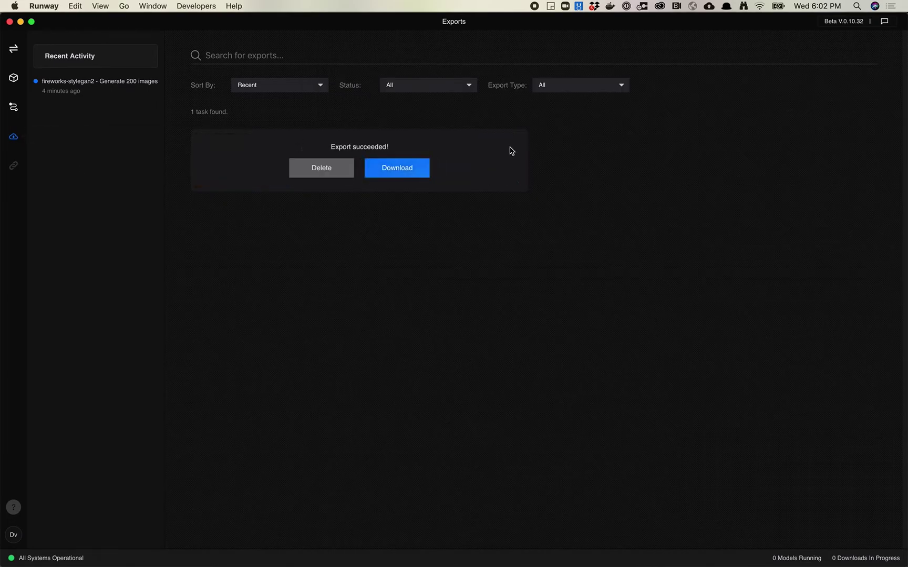
pyautogui.click(416, 172)
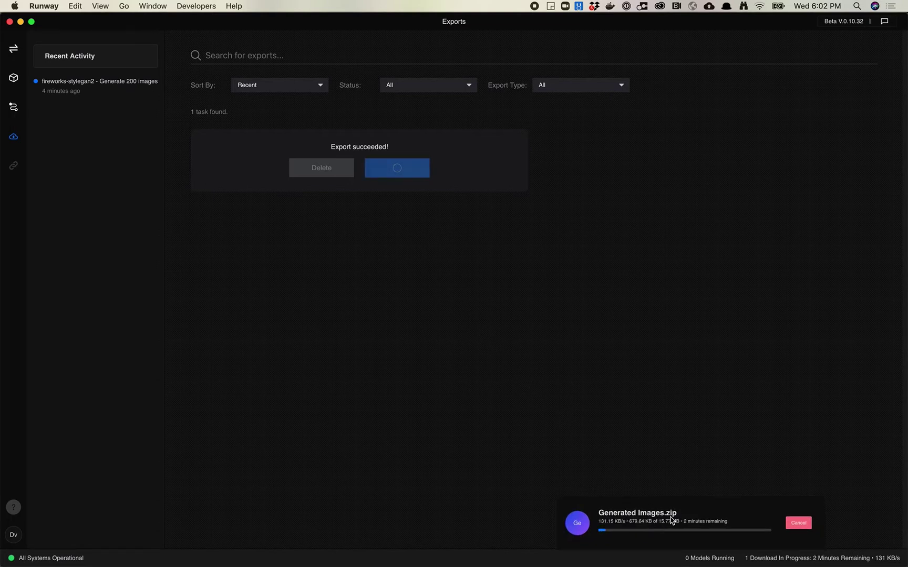
pyautogui.click(797, 523)
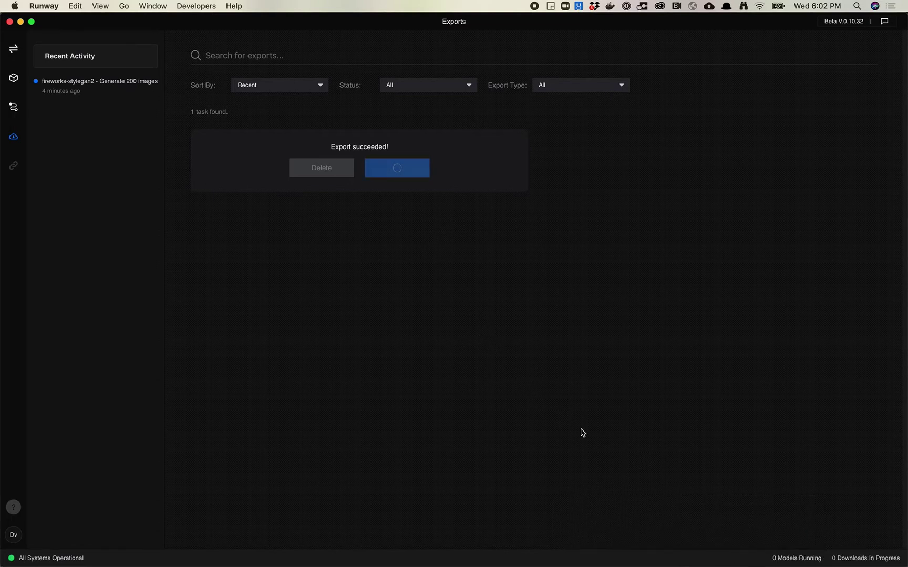
pyautogui.press('super+Tab')
# - Search Finder for names matching 'Generated Images' and select Generated Images.zip
pyautogui.click(603, 150)
pyautogui.write('Generated')
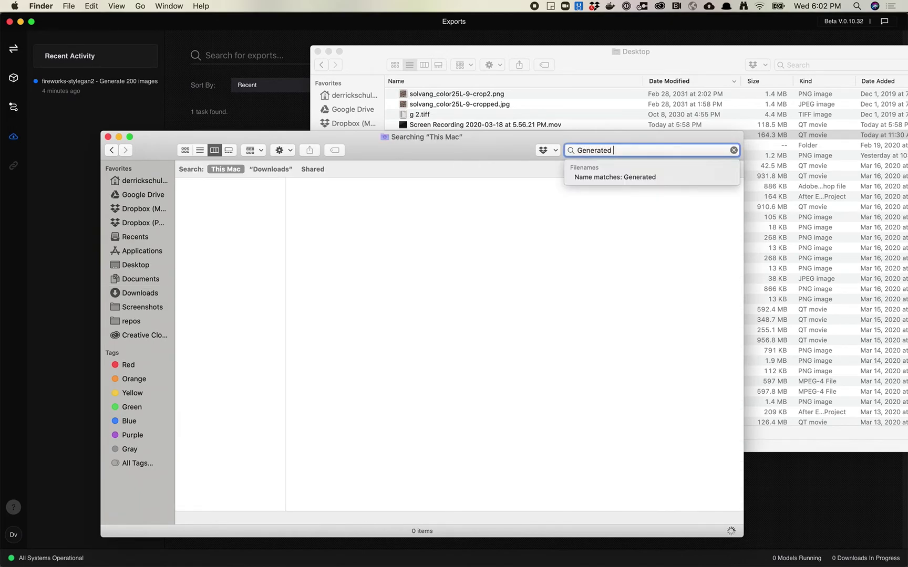
pyautogui.write(' Images')
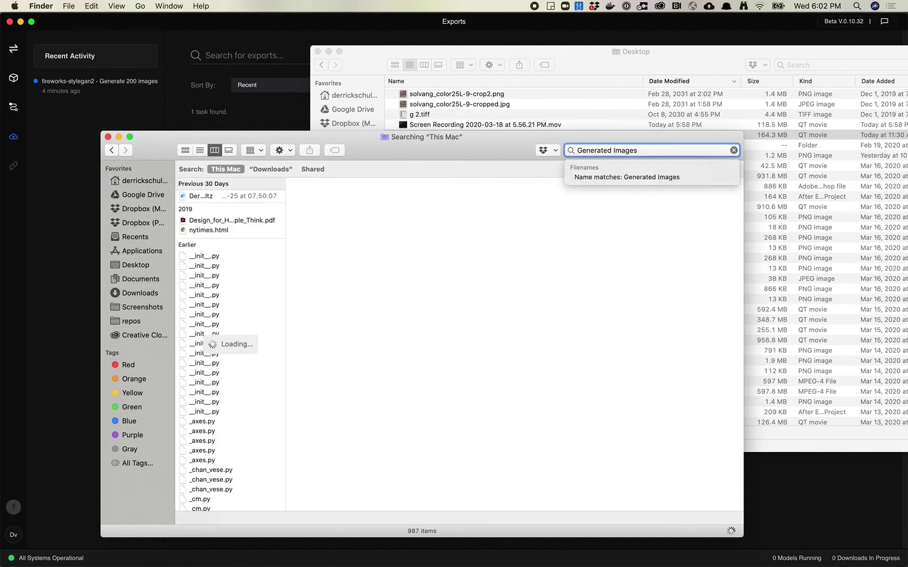
pyautogui.click(592, 178)
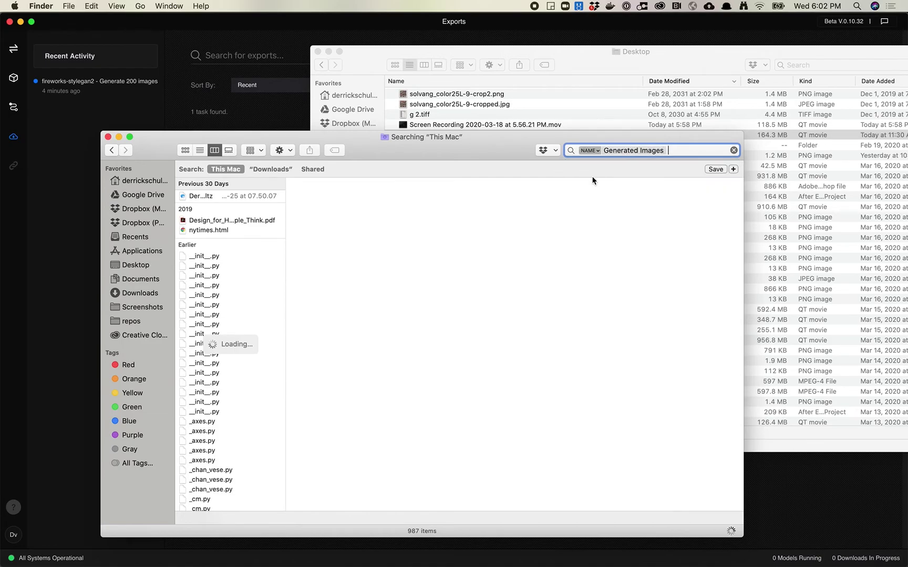
pyautogui.click(246, 198)
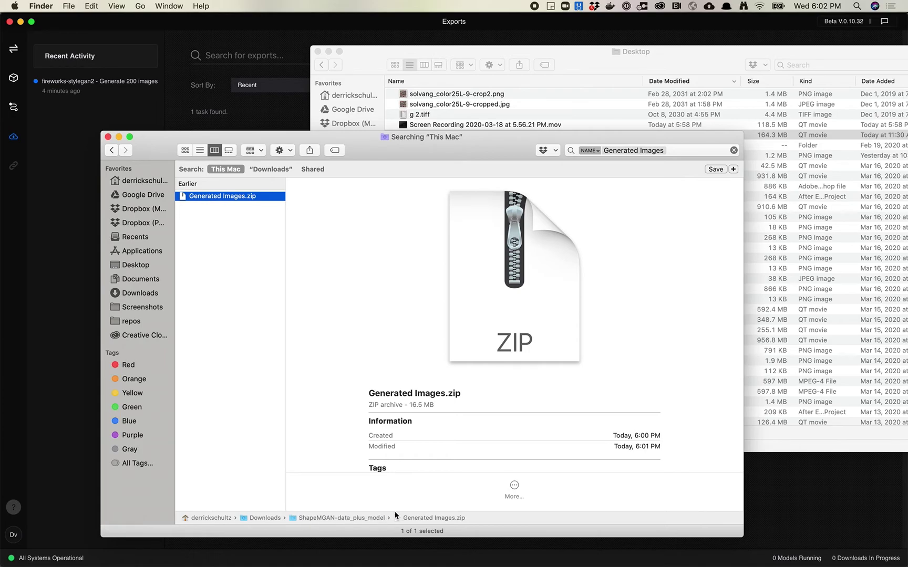
# - Start the export download again in Runway and cancel it once more
pyautogui.click(254, 110)
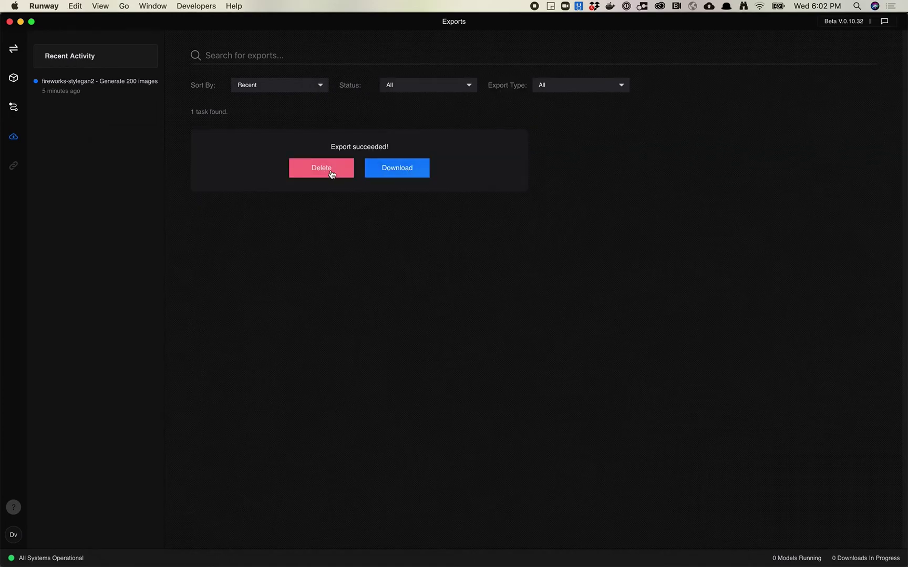
pyautogui.click(408, 179)
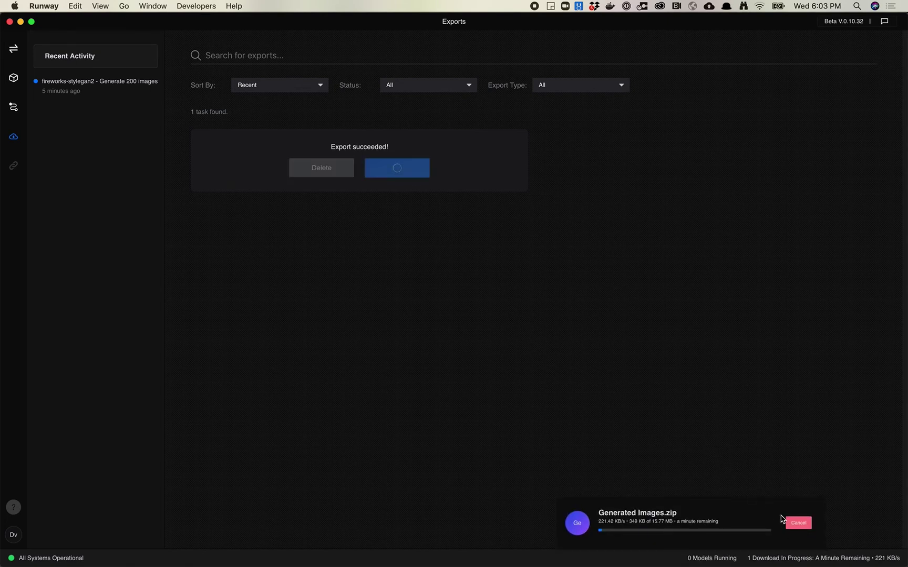
pyautogui.click(798, 522)
pyautogui.press('super+Tab')
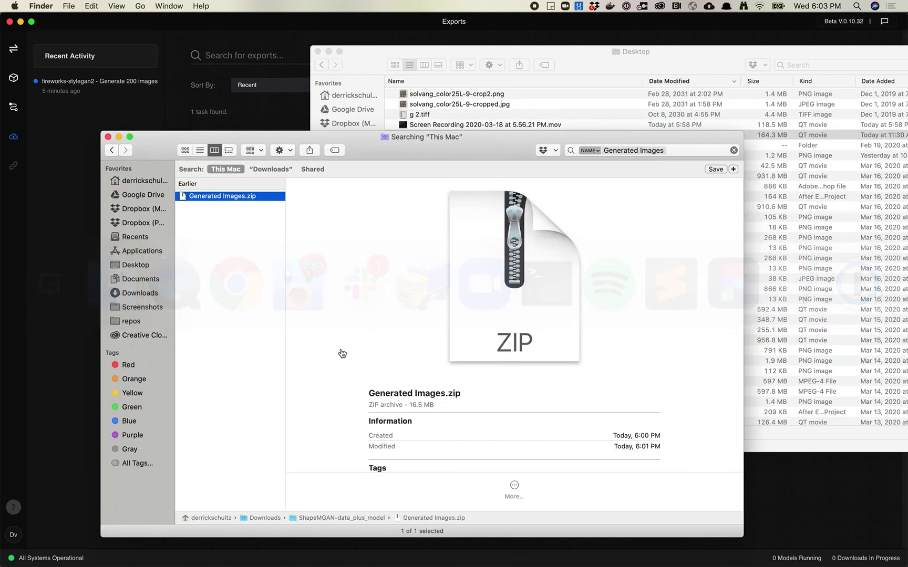
# - Unzip Generated Images.zip and preview the first image in Quick Look
pyautogui.doubleClick(184, 196)
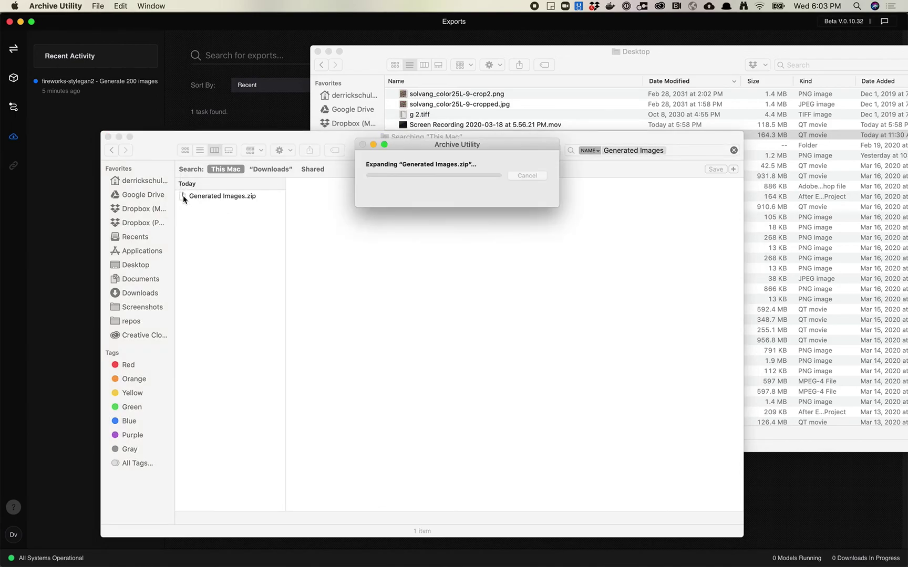
pyautogui.click(450, 179)
pyautogui.press('space')
# - Step through the generated fireworks images one by one up to img000000033.jpg
pyautogui.press('Down')
pyautogui.press('Down')
pyautogui.press('Down')
pyautogui.press('Down')
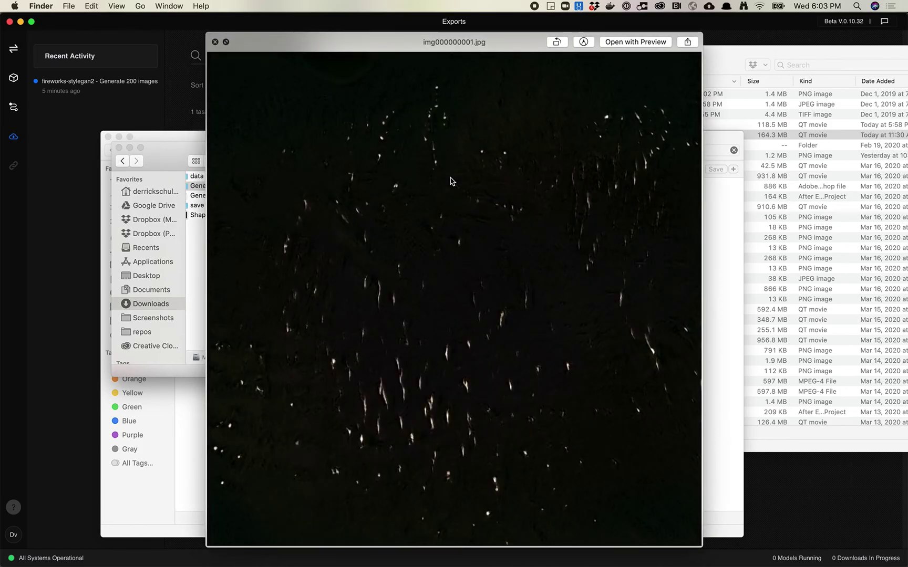
pyautogui.press('Down')
pyautogui.press('Down')
pyautogui.press('Down')
pyautogui.press('Down')
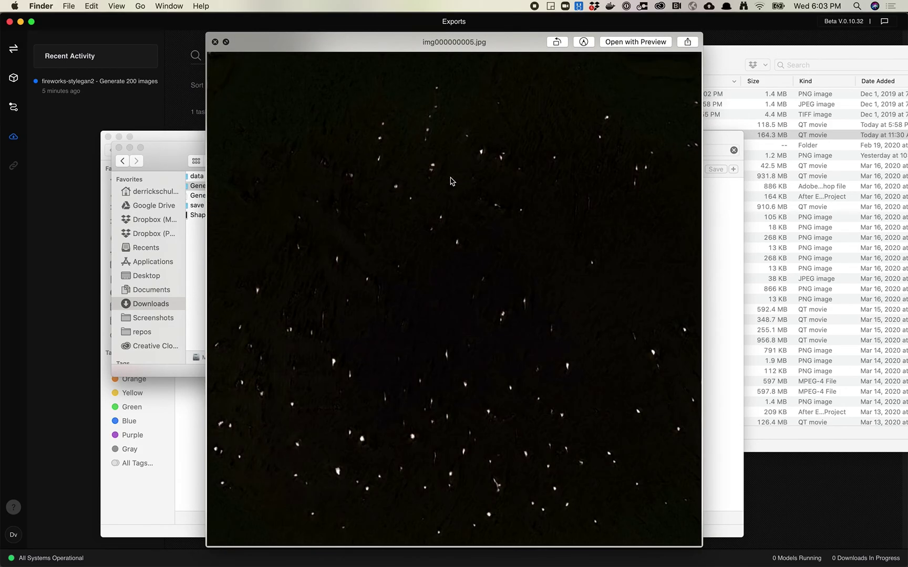
pyautogui.press('Down')
pyautogui.press('Down')
pyautogui.press('Down')
pyautogui.press('Down')
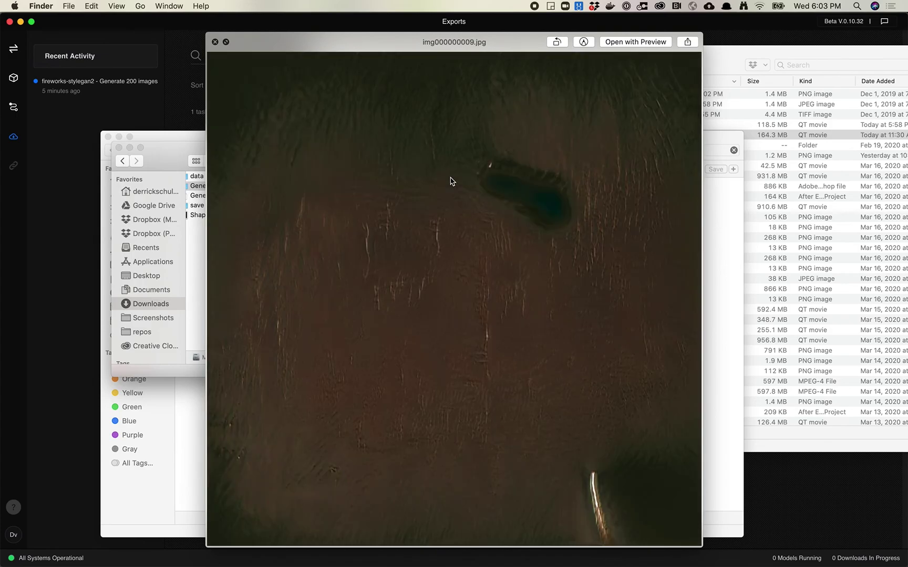
pyautogui.press('Down')
pyautogui.press('Down')
pyautogui.press('Down')
pyautogui.press('Down')
pyautogui.press('Down')
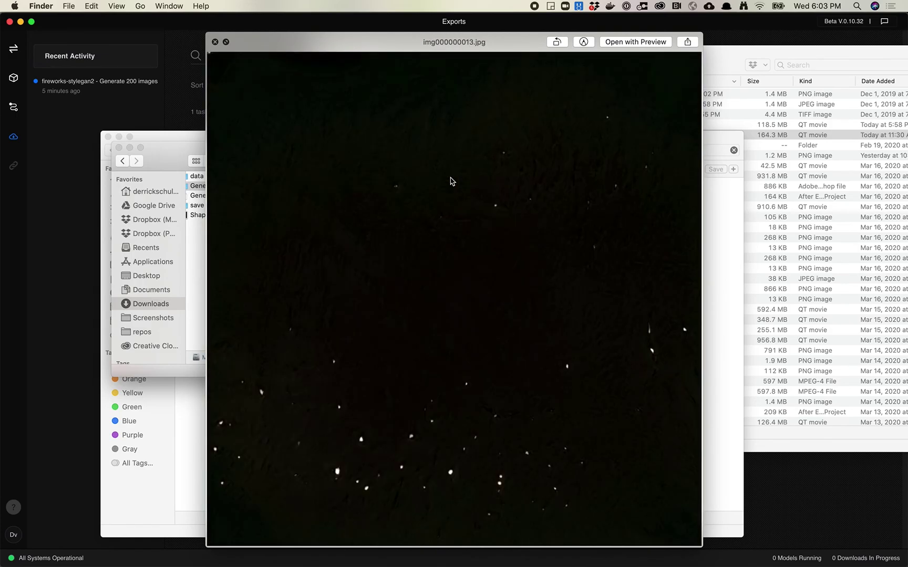
pyautogui.press('Down')
pyautogui.press('Down')
pyautogui.press('Down')
pyautogui.press('Down')
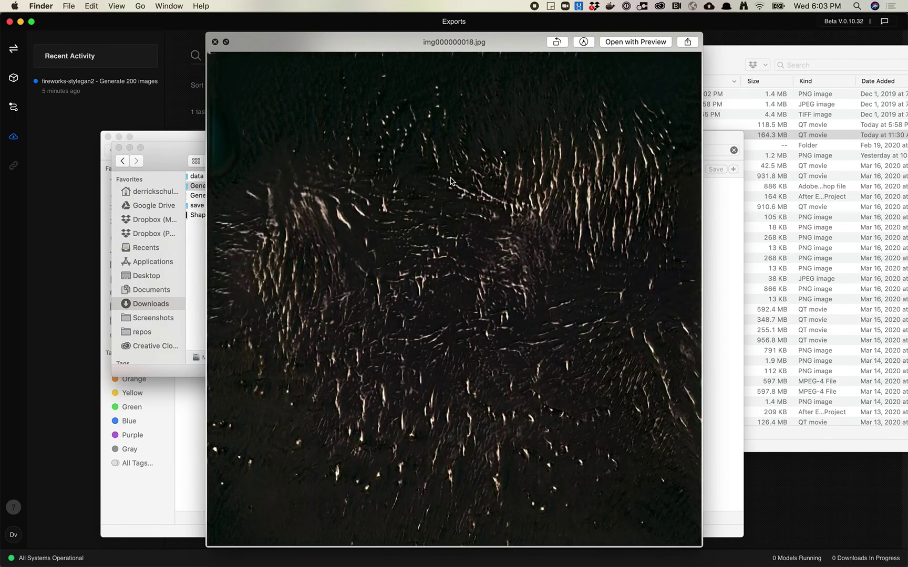
pyautogui.press('Down')
pyautogui.press('Down')
pyautogui.press('Down')
pyautogui.press('Down')
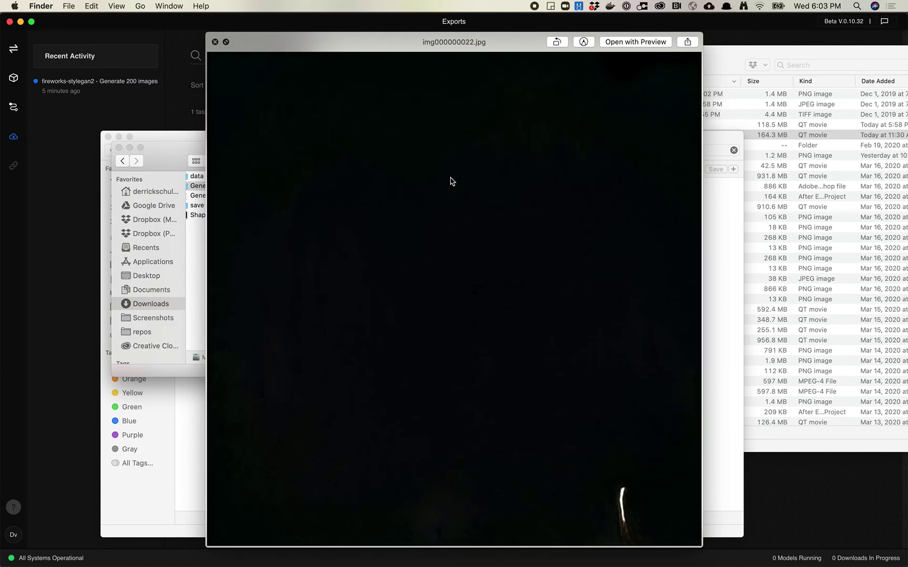
pyautogui.press('Down')
pyautogui.press('Down')
pyautogui.press('Down')
pyautogui.press('Down')
pyautogui.press('Down')
pyautogui.press('Down')
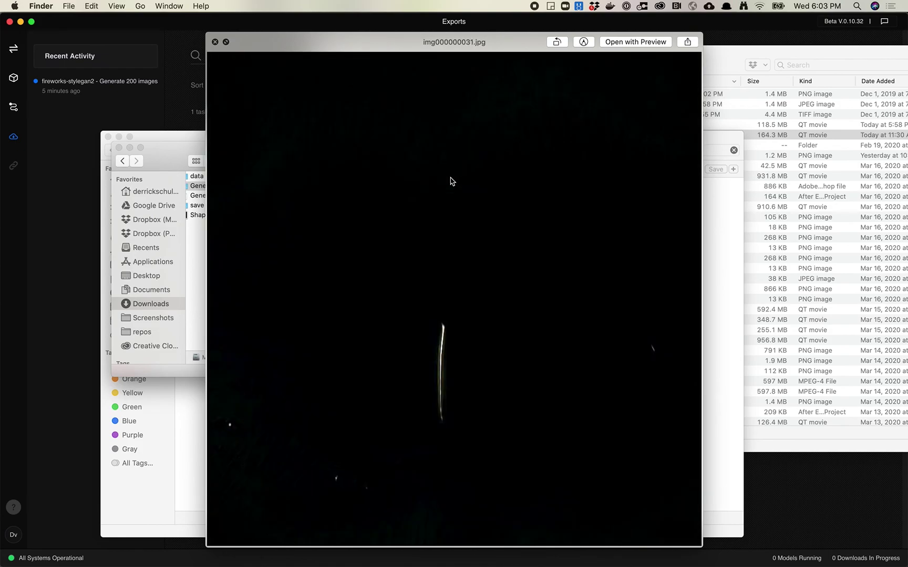
pyautogui.press('Down')
pyautogui.press('Down')
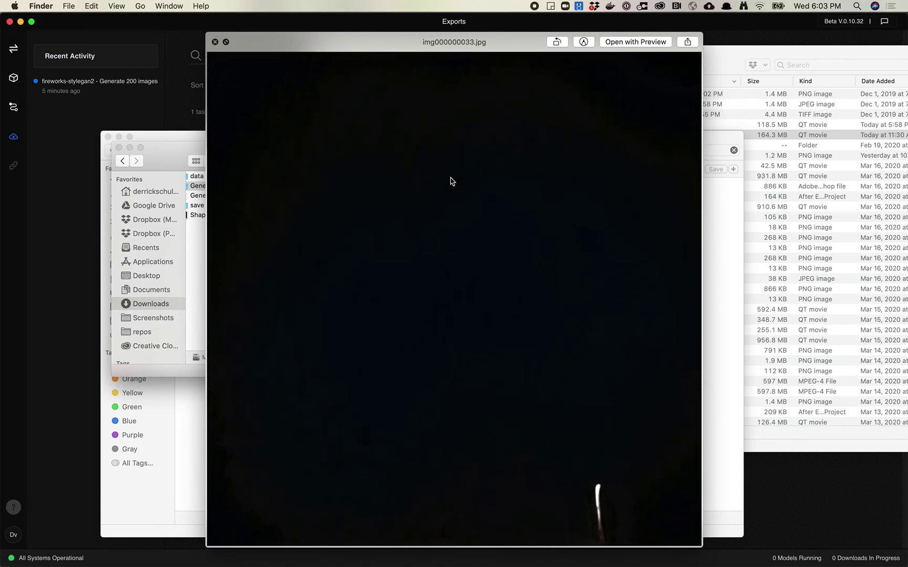
pyautogui.press('Down')
pyautogui.press('Down')
pyautogui.press('Down')
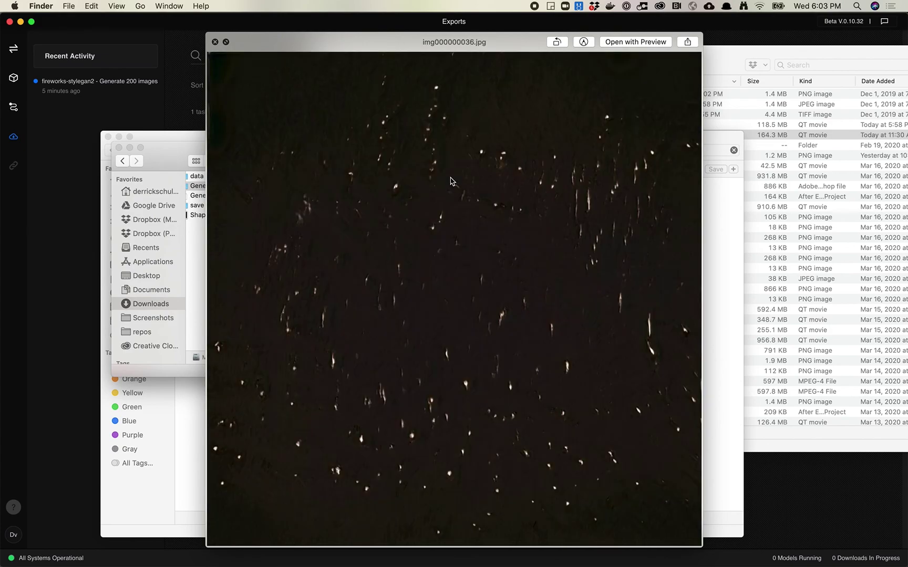